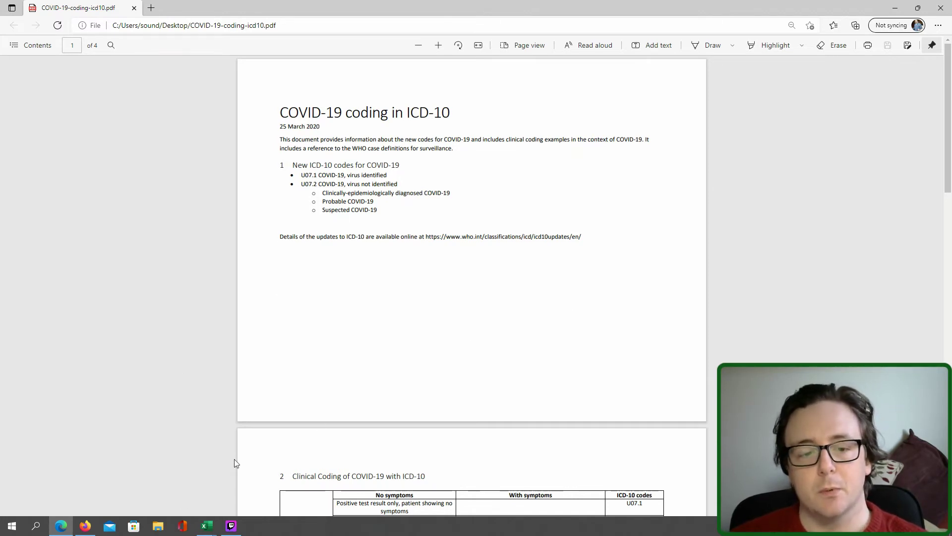
Switch to Firefox and view the GOV.UK cumulative chart of deaths within 28 days of a positive test for England and Wales.
{"action": "left_click", "coordinate": [208, 529]}
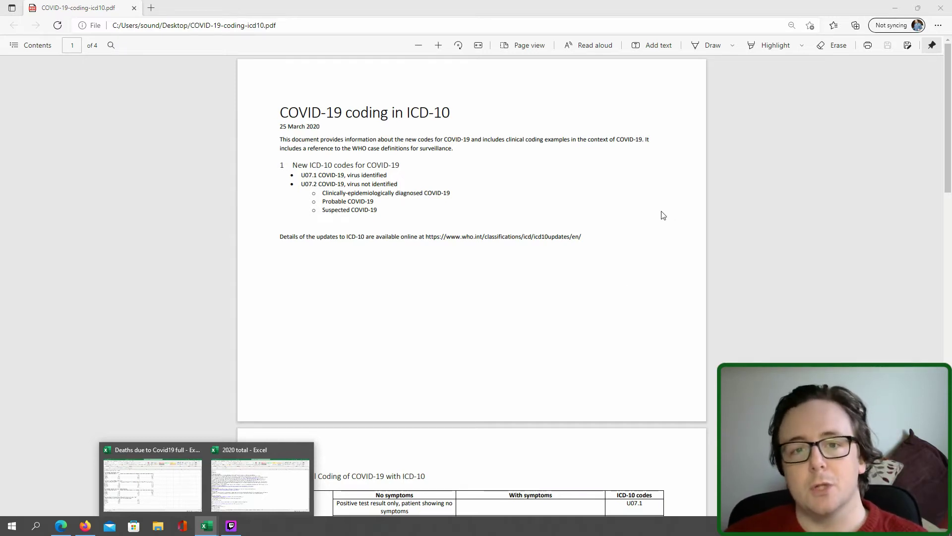
{"action": "left_click", "coordinate": [740, 290]}
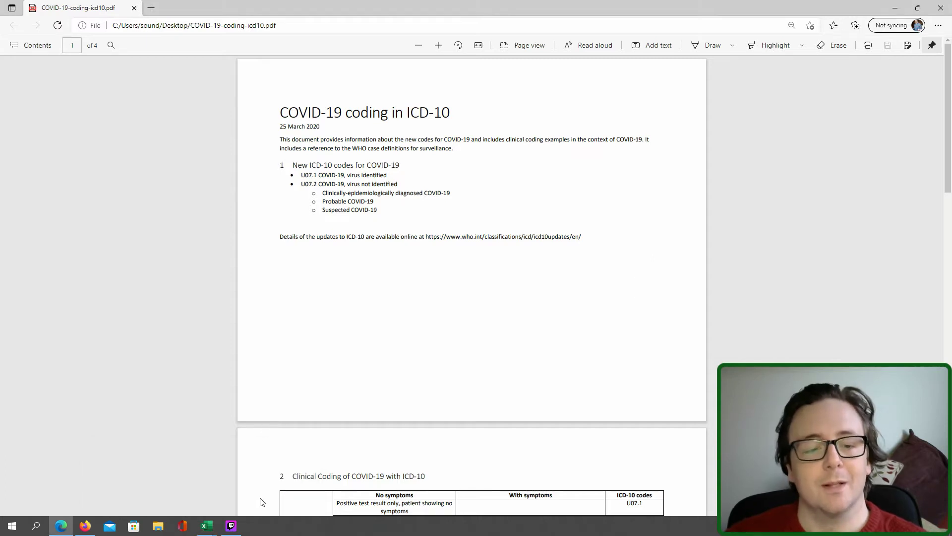
{"action": "left_click", "coordinate": [85, 526]}
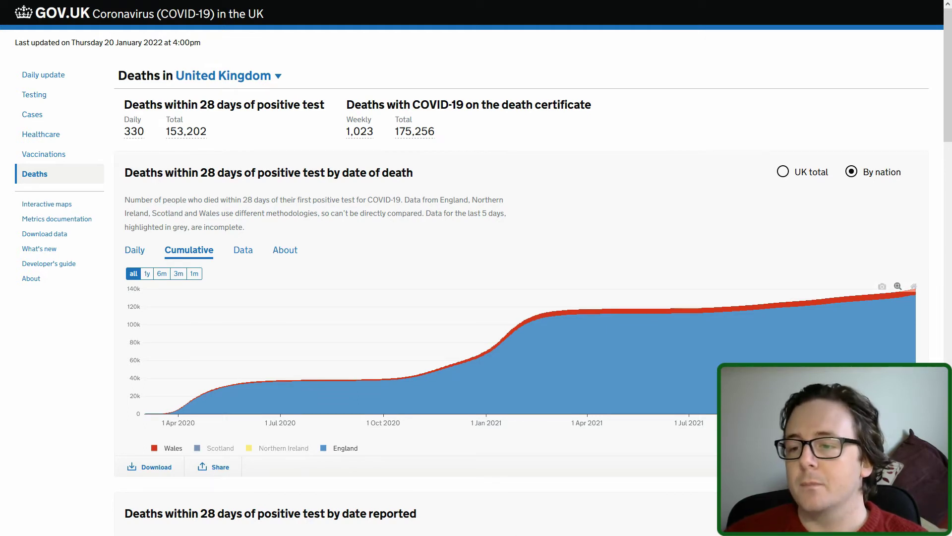
{"action": "mouse_move", "coordinate": [794, 309]}
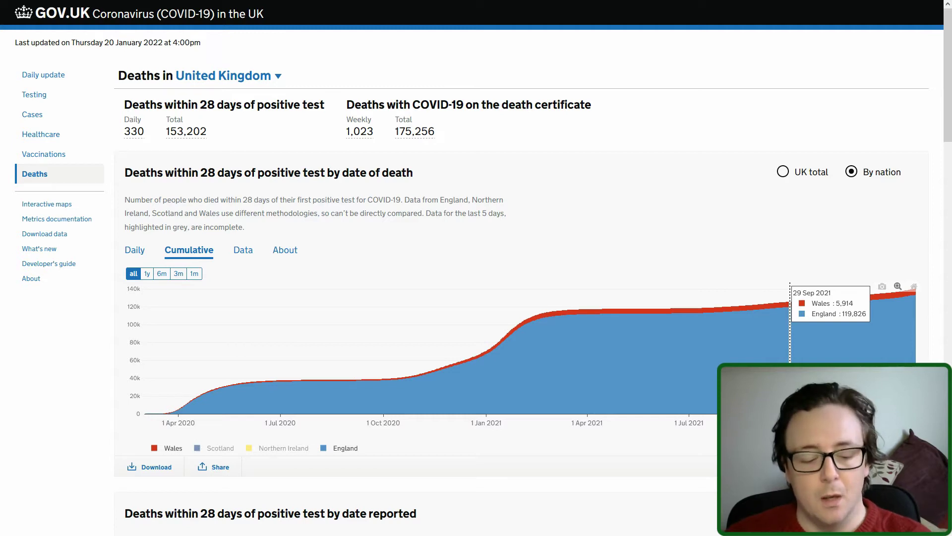
Switch to the Excel workbook "Deaths due to Covid19 full" and examine the England & Wales quarterly deaths in B13:B17 and their time periods.
{"action": "key", "text": "alt+Tab"}
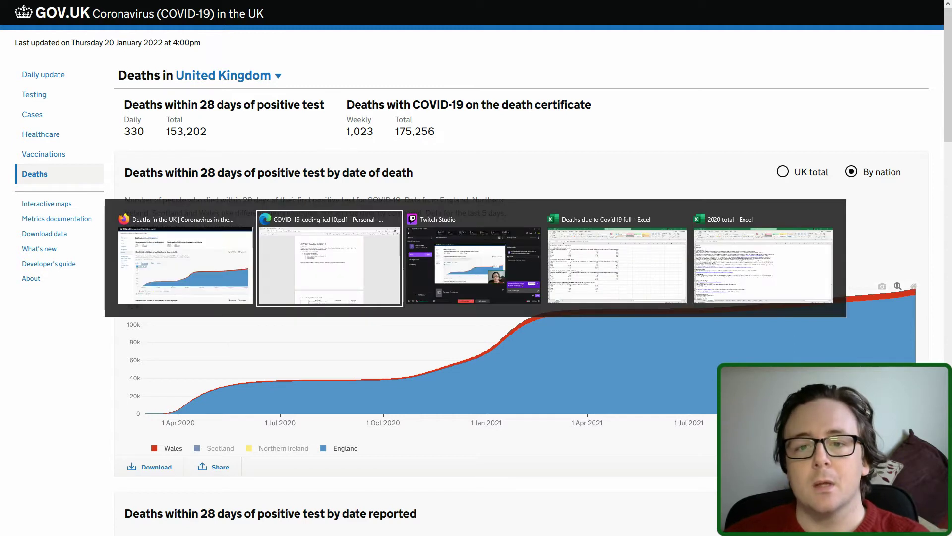
{"action": "key", "text": "alt+Tab"}
{"action": "key", "text": "alt+Tab"}
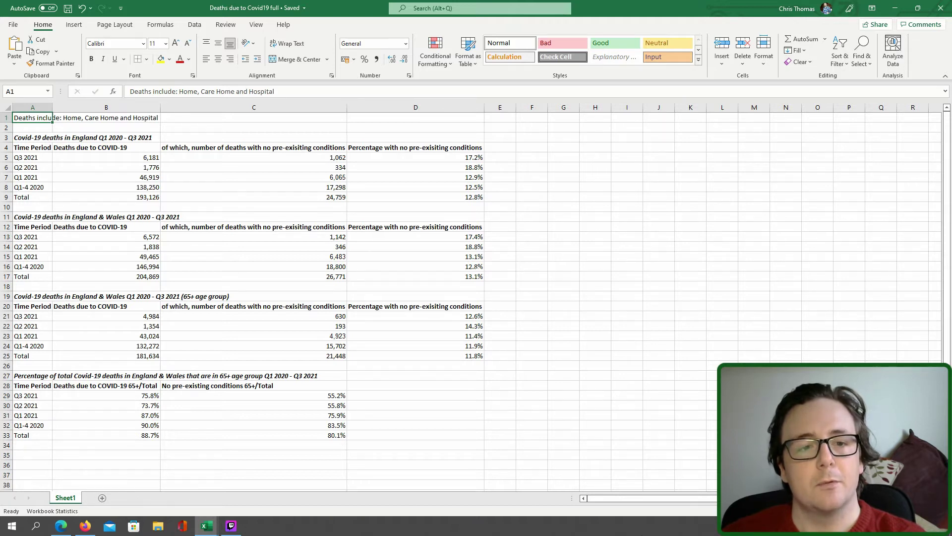
{"action": "left_click_drag", "start_coordinate": [105, 236], "coordinate": [105, 273]}
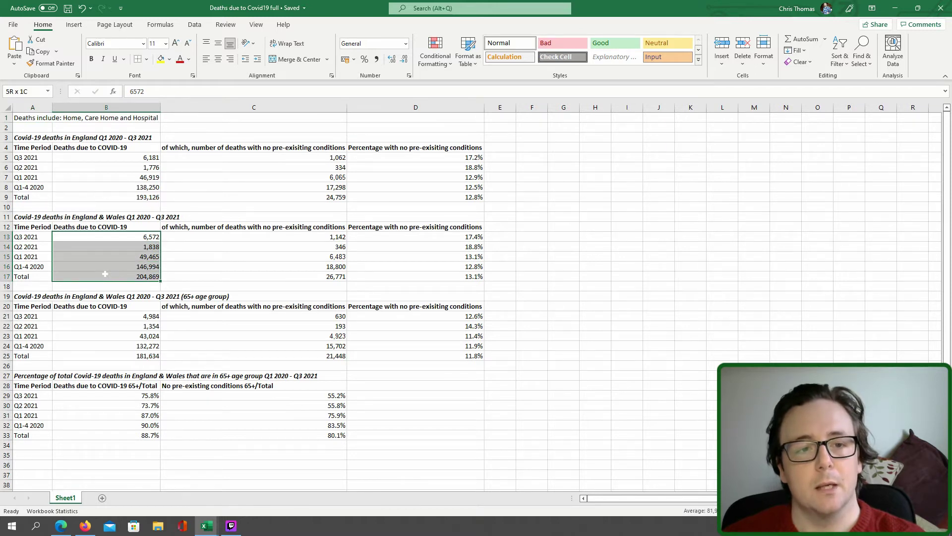
{"action": "left_click_drag", "start_coordinate": [105, 274], "coordinate": [105, 274]}
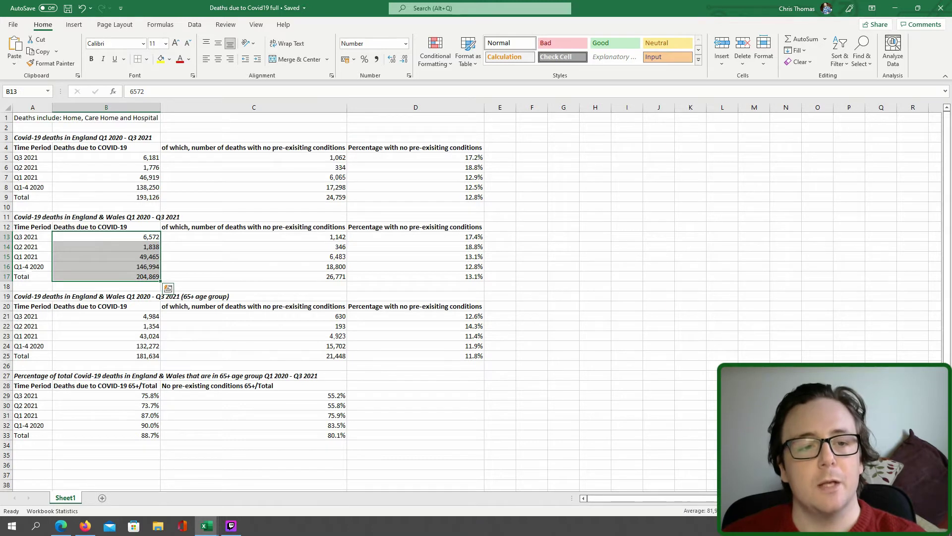
{"action": "left_click", "coordinate": [29, 266]}
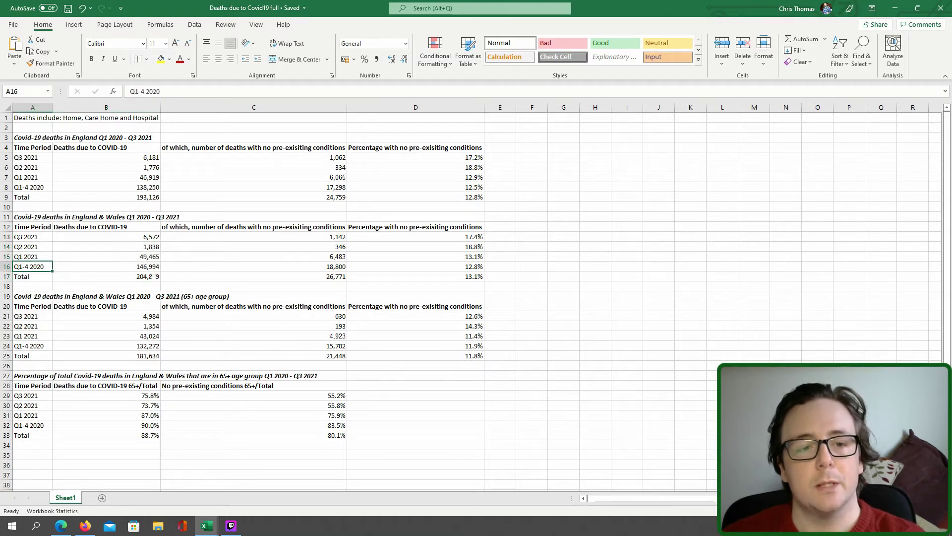
{"action": "key", "text": "Up"}
{"action": "key", "text": "Up"}
{"action": "key", "text": "Up"}
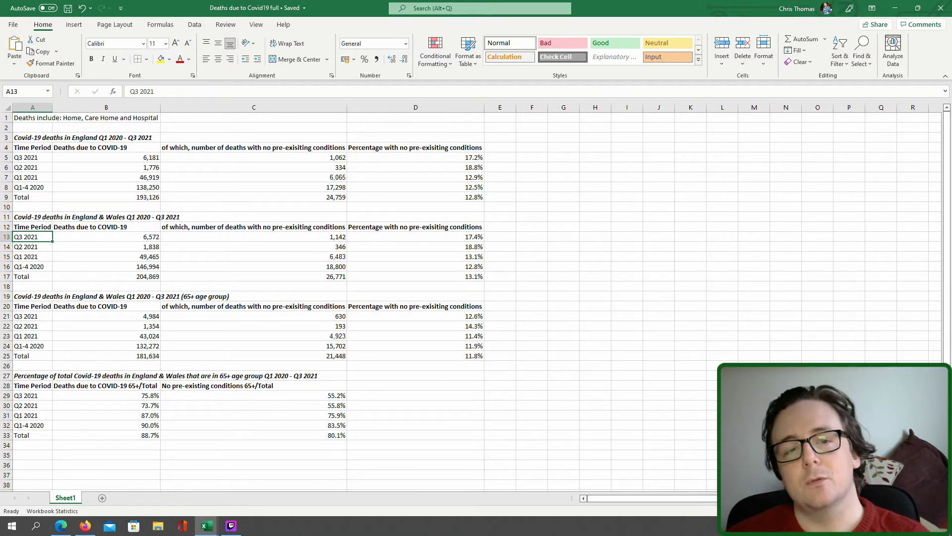
Examine the England & Wales totals in row 17 for COVID-19 deaths, deaths without pre-existing conditions, and their percentage.
{"action": "left_click", "coordinate": [107, 276]}
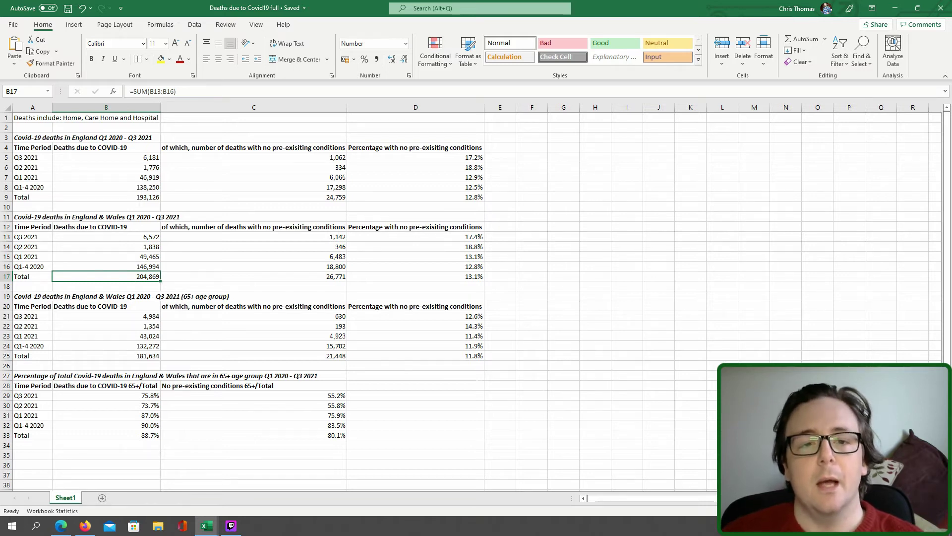
{"action": "left_click", "coordinate": [254, 277]}
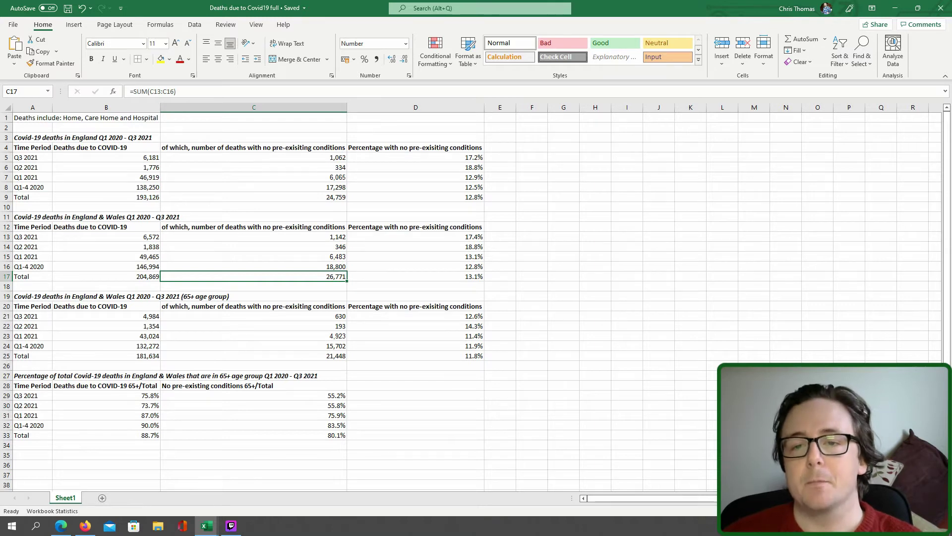
{"action": "left_click", "coordinate": [416, 276]}
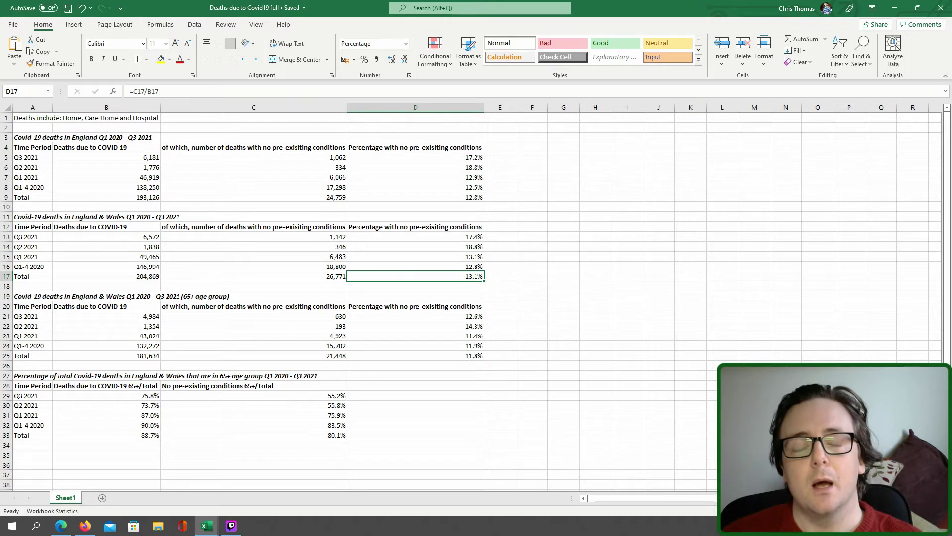
{"action": "key", "text": "Left"}
{"action": "key", "text": "Left"}
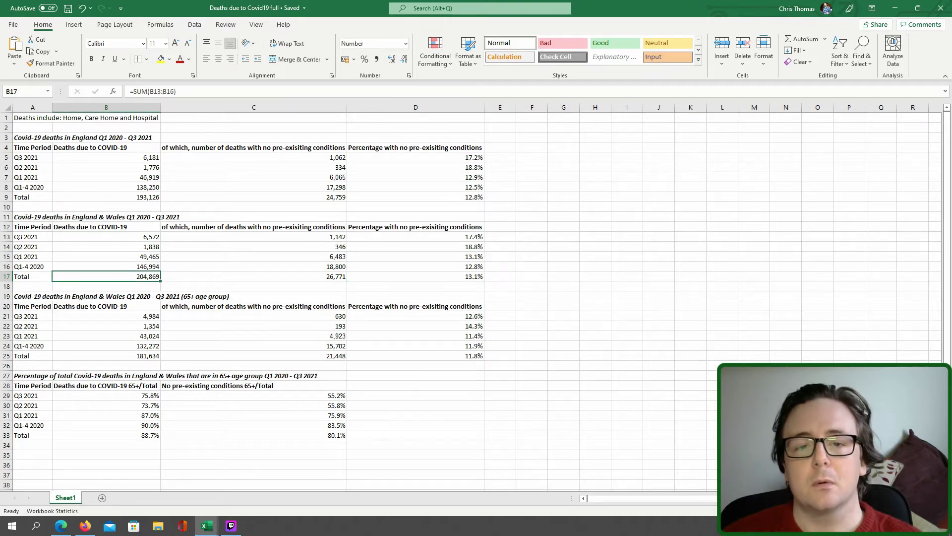
{"action": "left_click", "coordinate": [254, 276]}
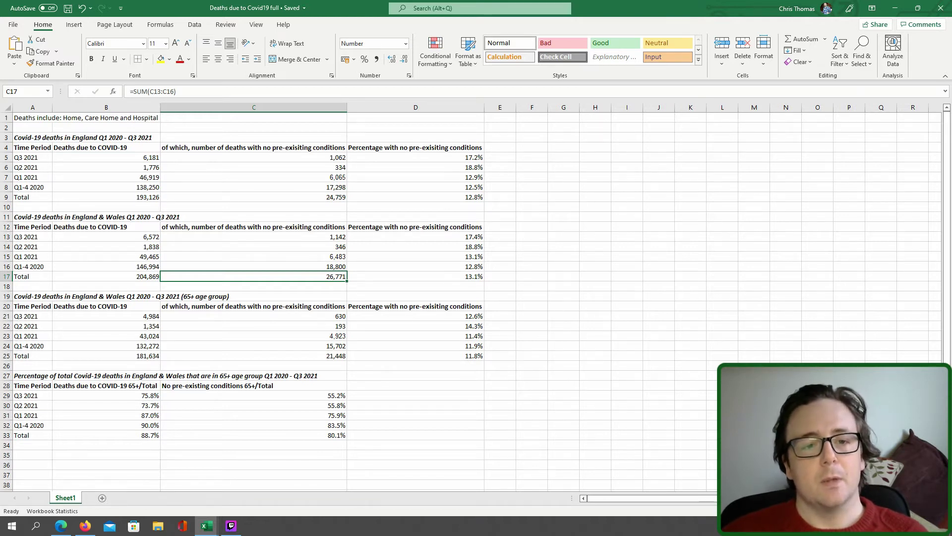
Compare the England & Wales table with the 65+ age group table, and check the 65+ totals in C25 and D25.
{"action": "left_click_drag", "start_coordinate": [18, 217], "coordinate": [451, 275]}
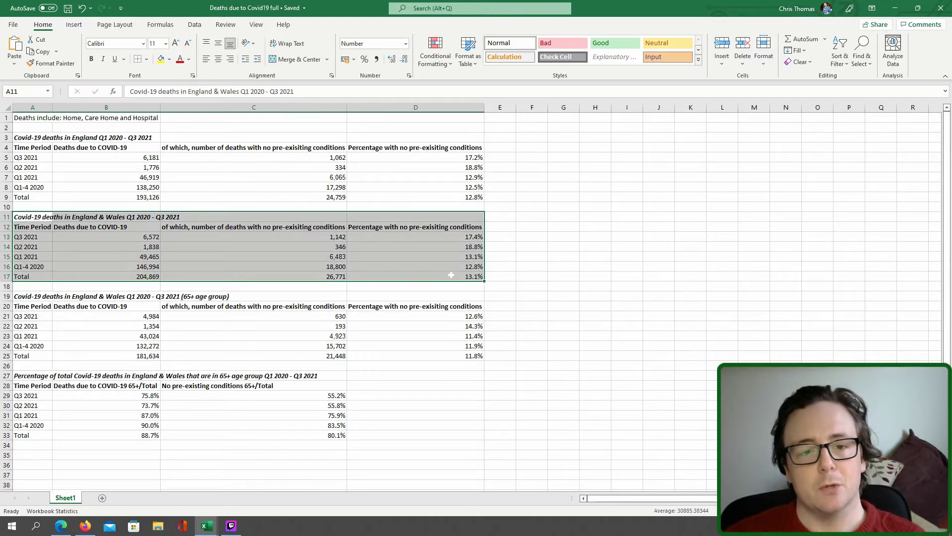
{"action": "left_click_drag", "start_coordinate": [25, 296], "coordinate": [421, 356]}
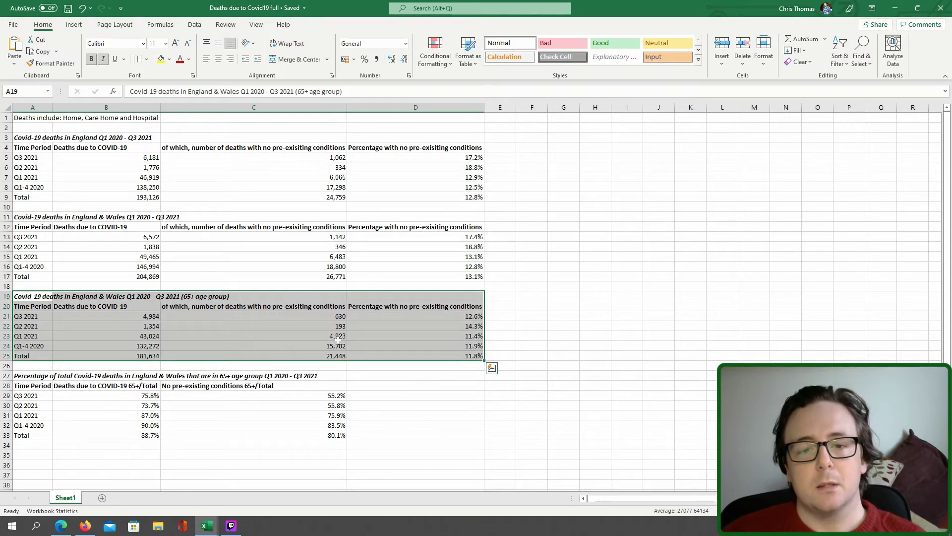
{"action": "left_click", "coordinate": [204, 351]}
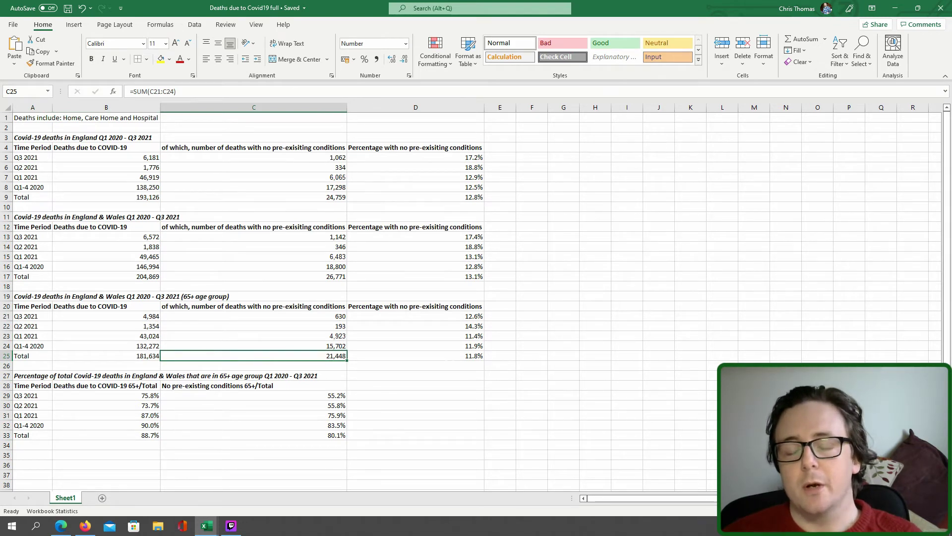
{"action": "left_click", "coordinate": [416, 356]}
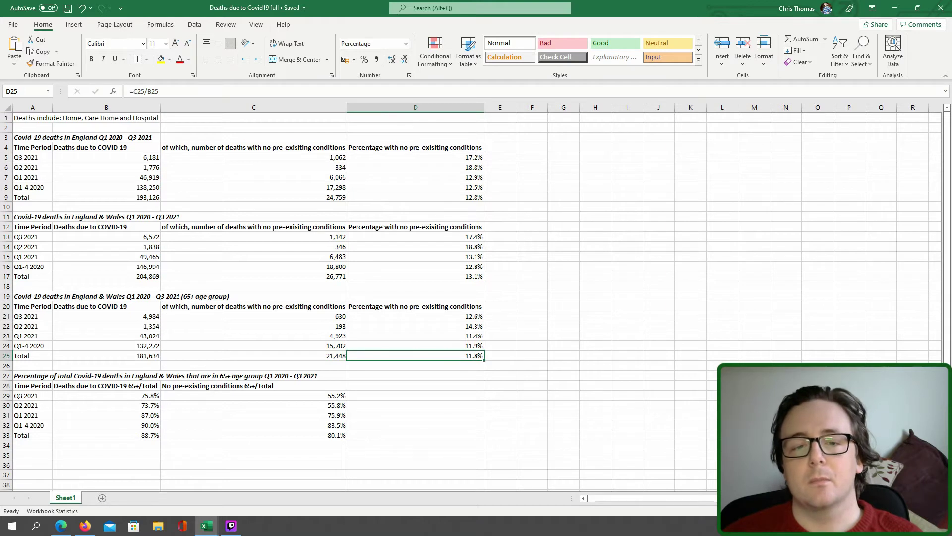
{"action": "left_click", "coordinate": [297, 355]}
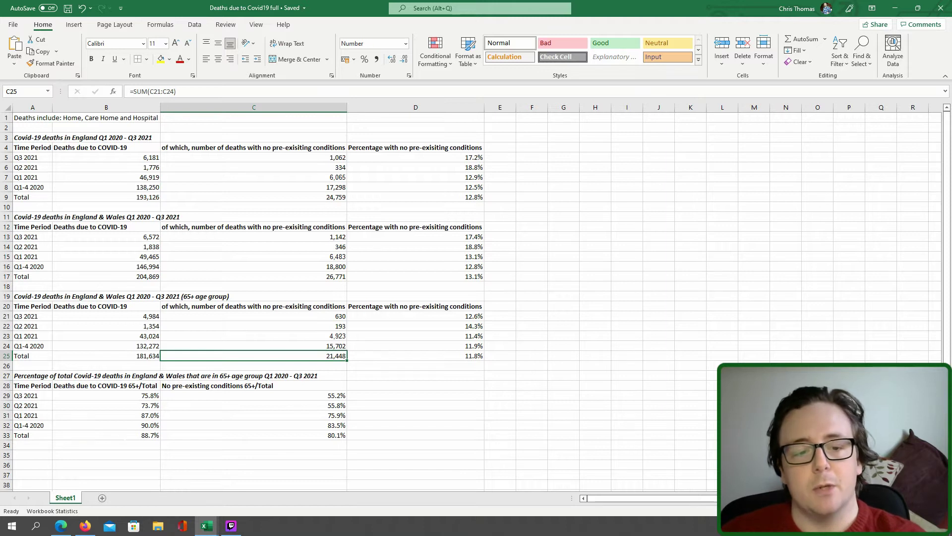
Check the 65+ share-of-total percentages in B33 and C33 against the corresponding 65+ death totals in row 25.
{"action": "left_click", "coordinate": [106, 435]}
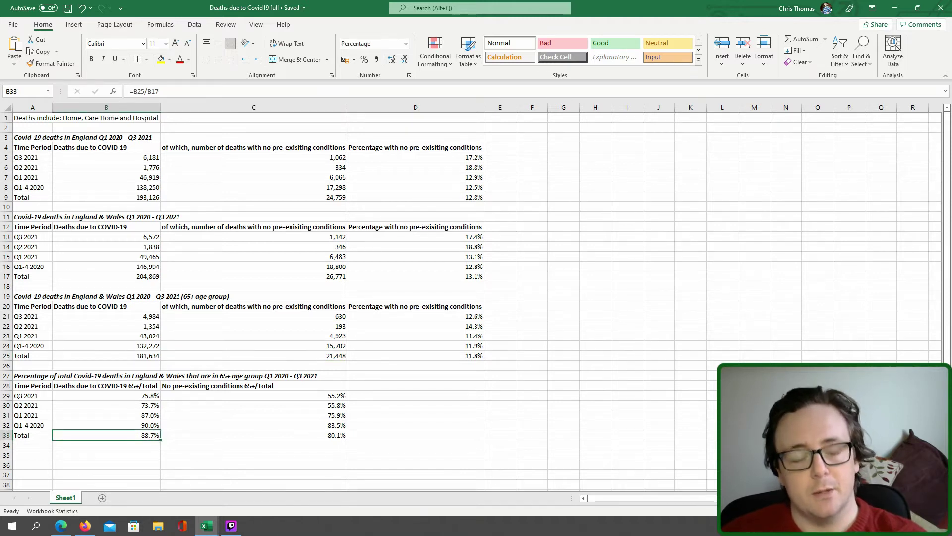
{"action": "left_click", "coordinate": [106, 356], "text": "ctrl"}
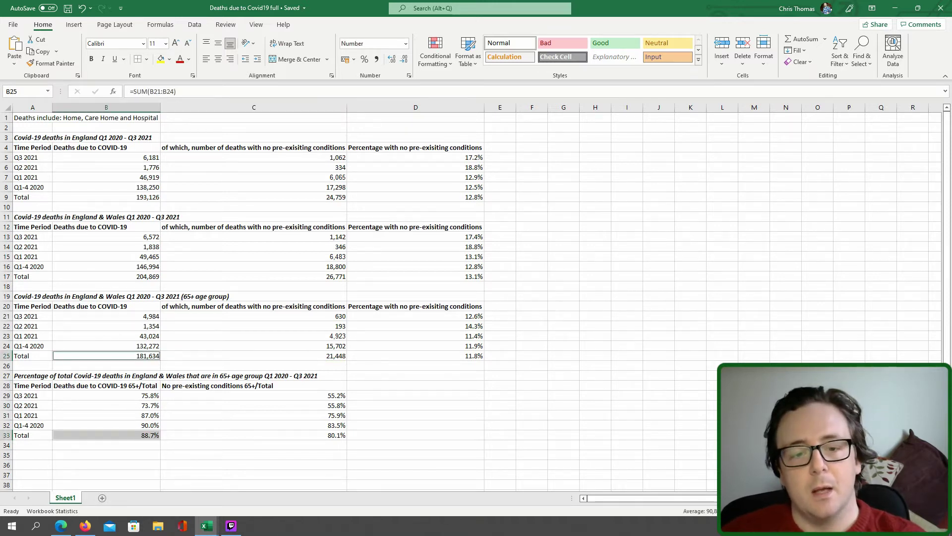
{"action": "left_click", "coordinate": [339, 435]}
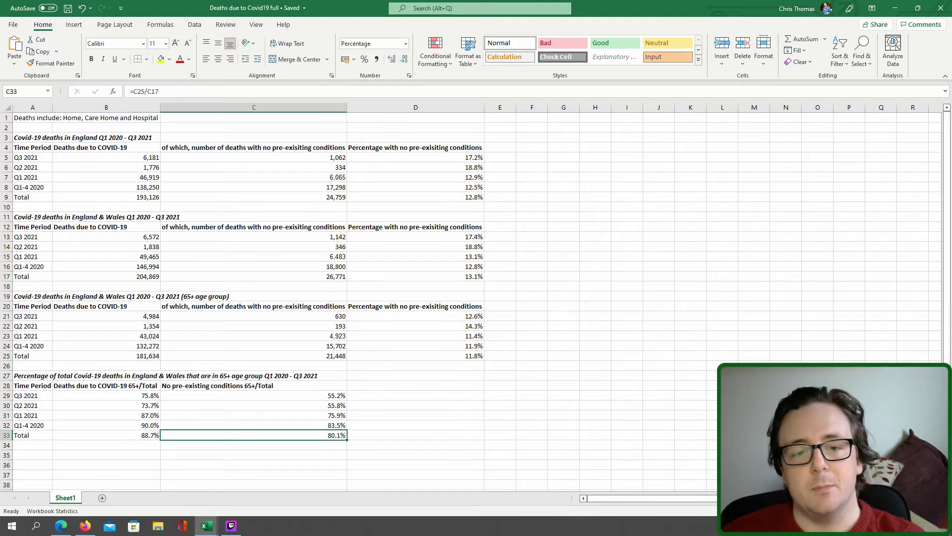
{"action": "left_click", "coordinate": [340, 355], "text": "ctrl"}
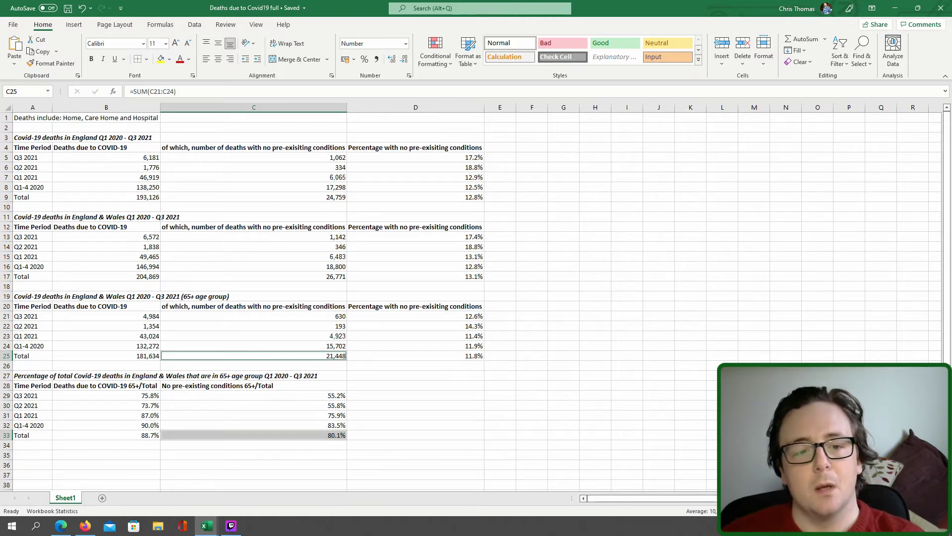
{"action": "left_click", "coordinate": [106, 435]}
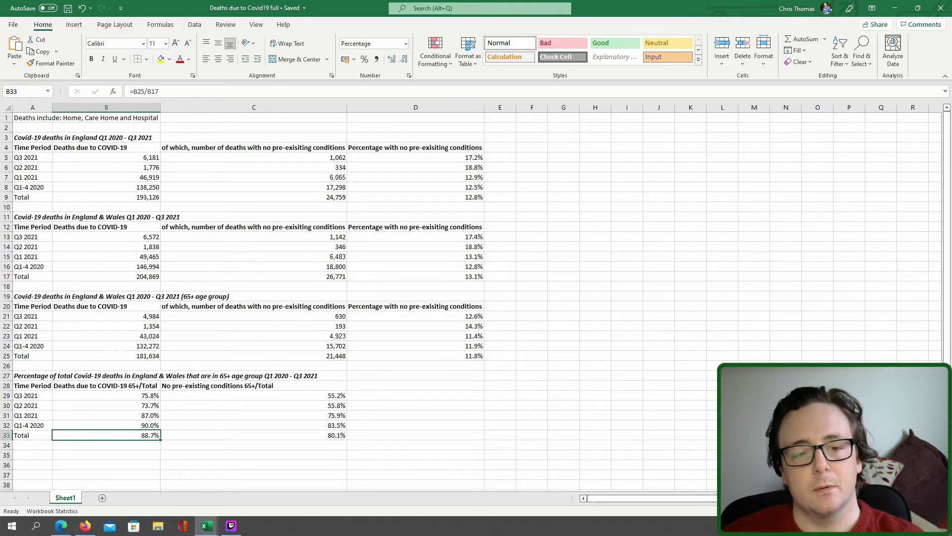
{"action": "left_click", "coordinate": [106, 355], "text": "ctrl"}
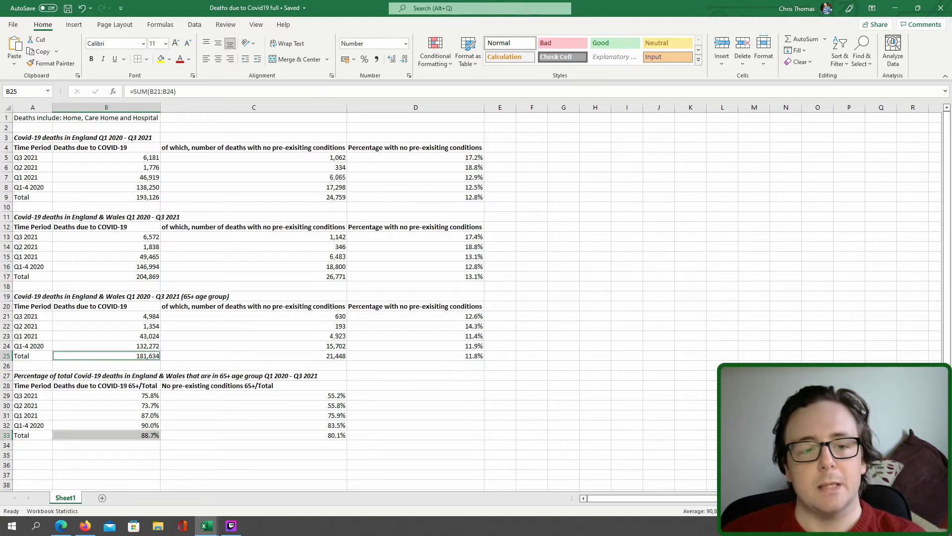
{"action": "left_click", "coordinate": [67, 369]}
{"action": "left_click", "coordinate": [33, 355]}
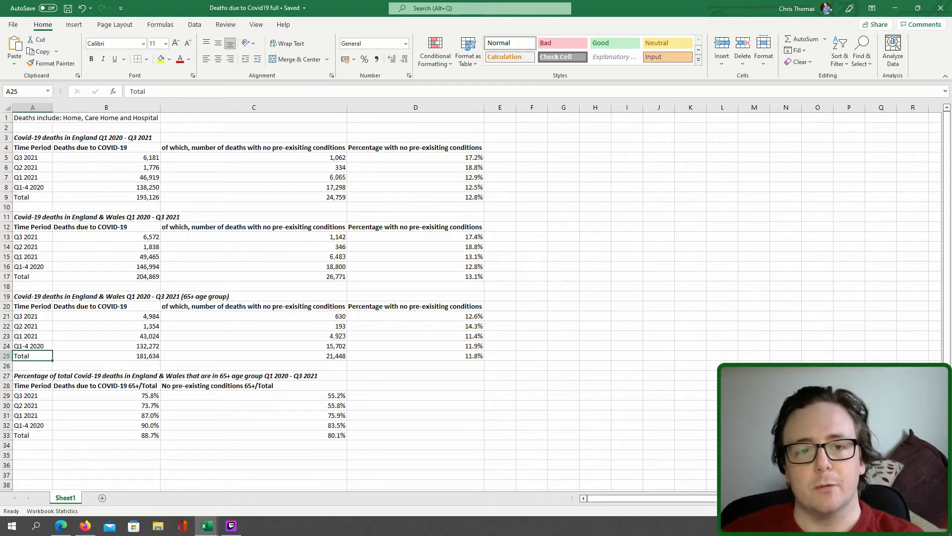
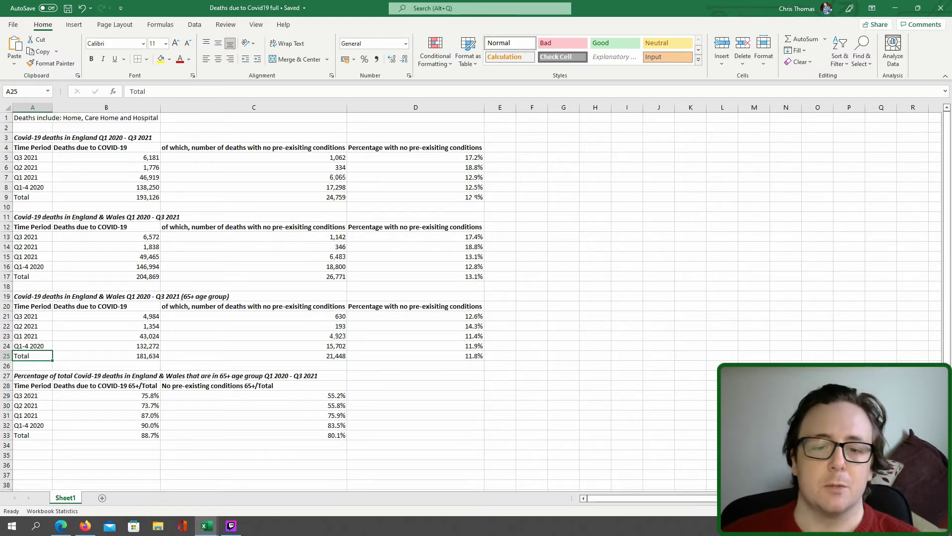
Review the figures for deaths with no pre-existing conditions in C5:C33 across all tables, ending on the 65+ total in C25.
{"action": "left_click", "coordinate": [253, 355]}
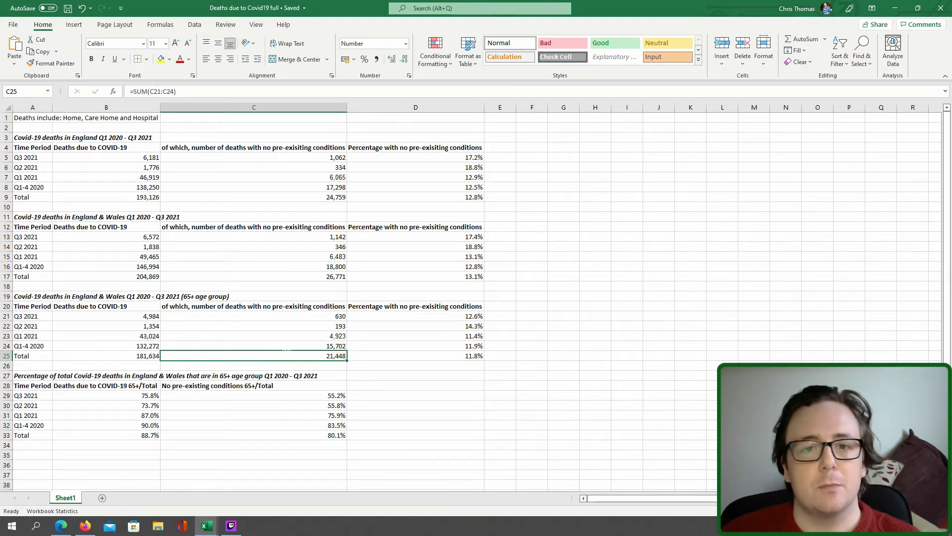
{"action": "left_click_drag", "start_coordinate": [247, 157], "coordinate": [243, 432]}
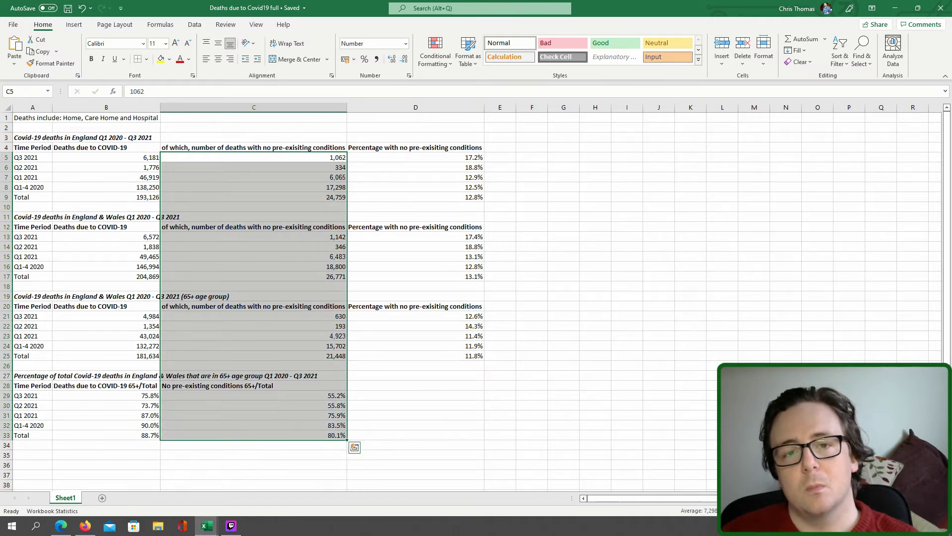
{"action": "left_click", "coordinate": [254, 157]}
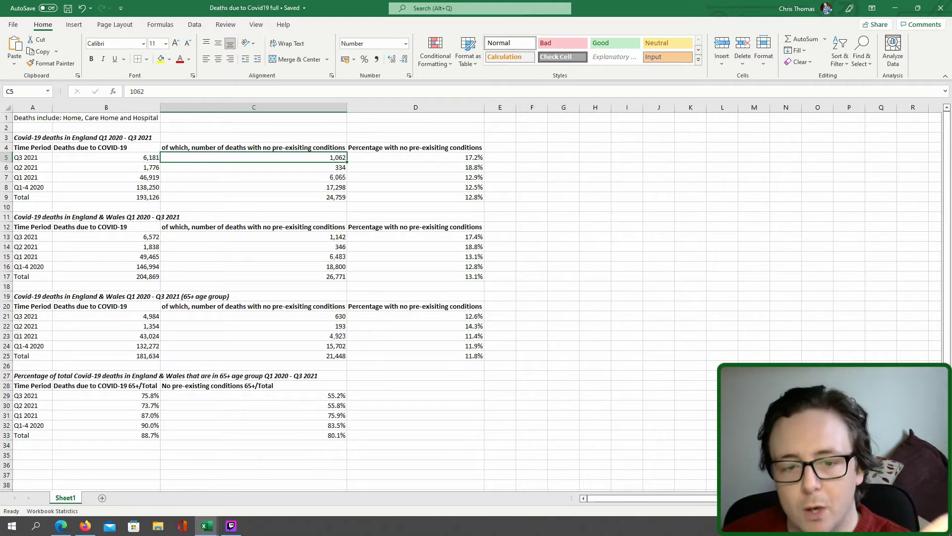
{"action": "left_click", "coordinate": [253, 434]}
{"action": "left_click_drag", "start_coordinate": [253, 435], "coordinate": [254, 167]}
{"action": "left_click", "coordinate": [415, 385]}
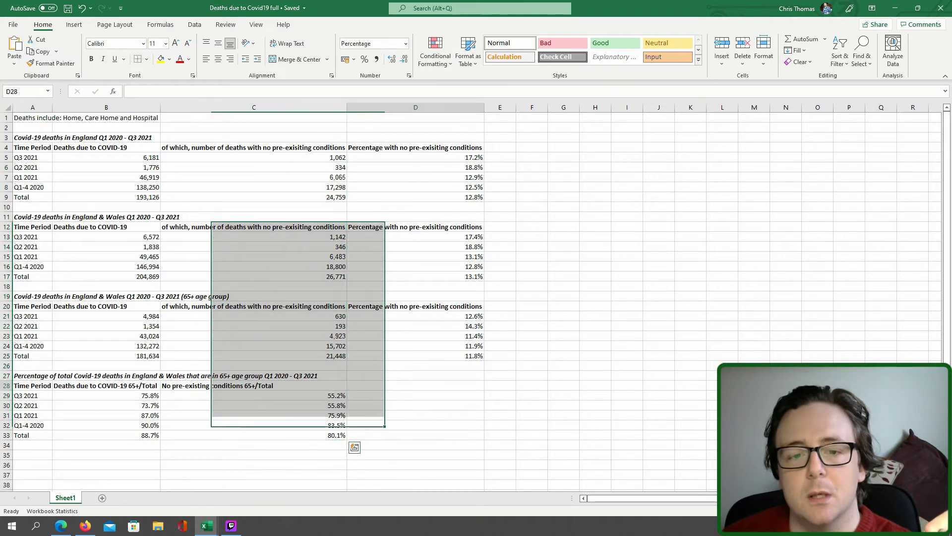
{"action": "left_click", "coordinate": [254, 355]}
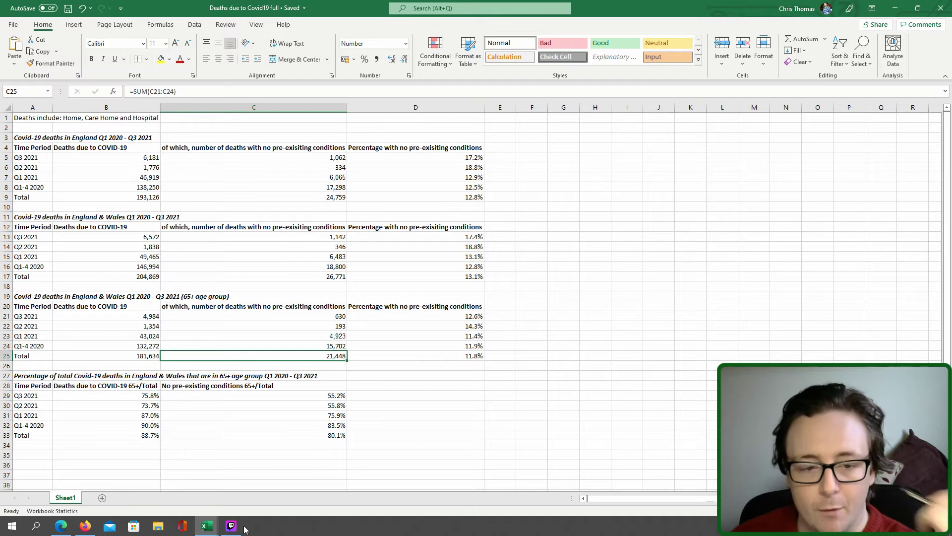
Switch to Firefox and show the PDF page with the Appendix 1 example MCCDs in full screen.
{"action": "left_click", "coordinate": [86, 526]}
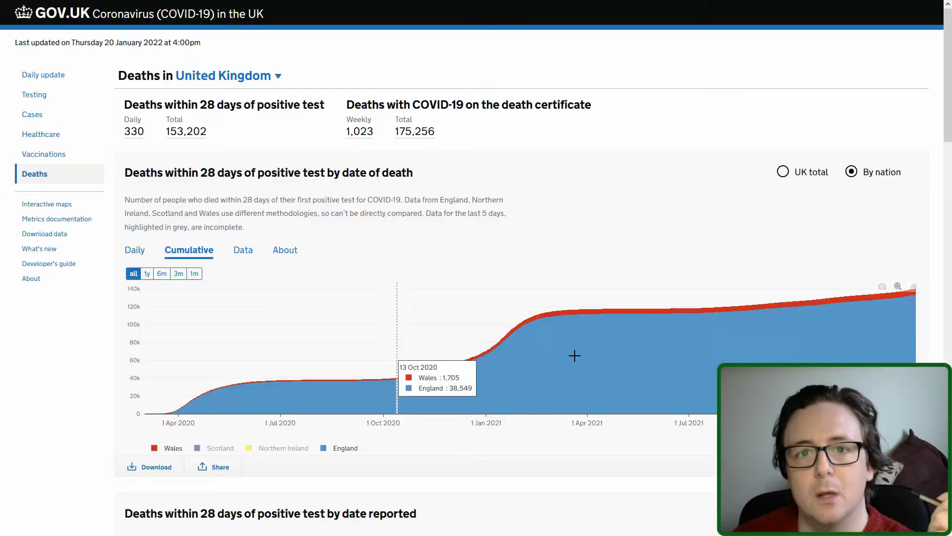
{"action": "left_click", "coordinate": [168, 6]}
{"action": "key", "text": "F11"}
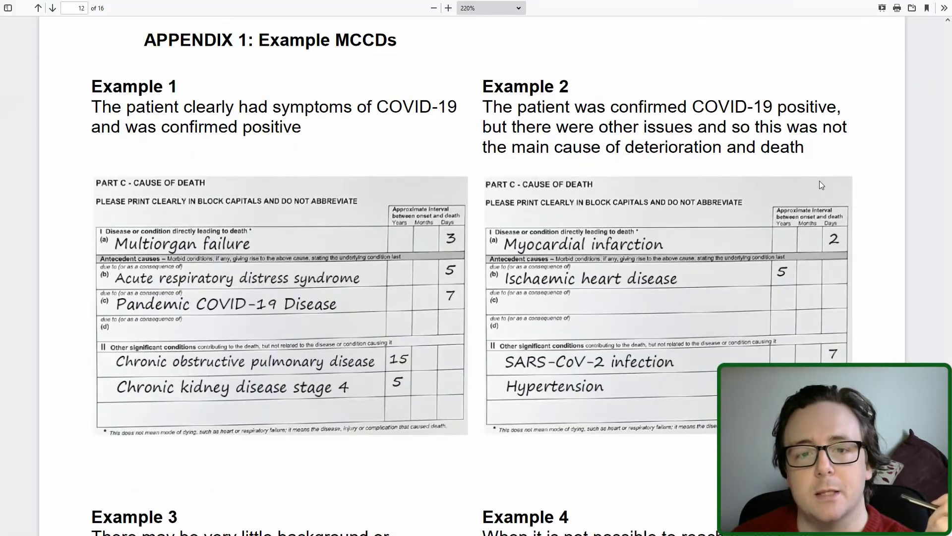